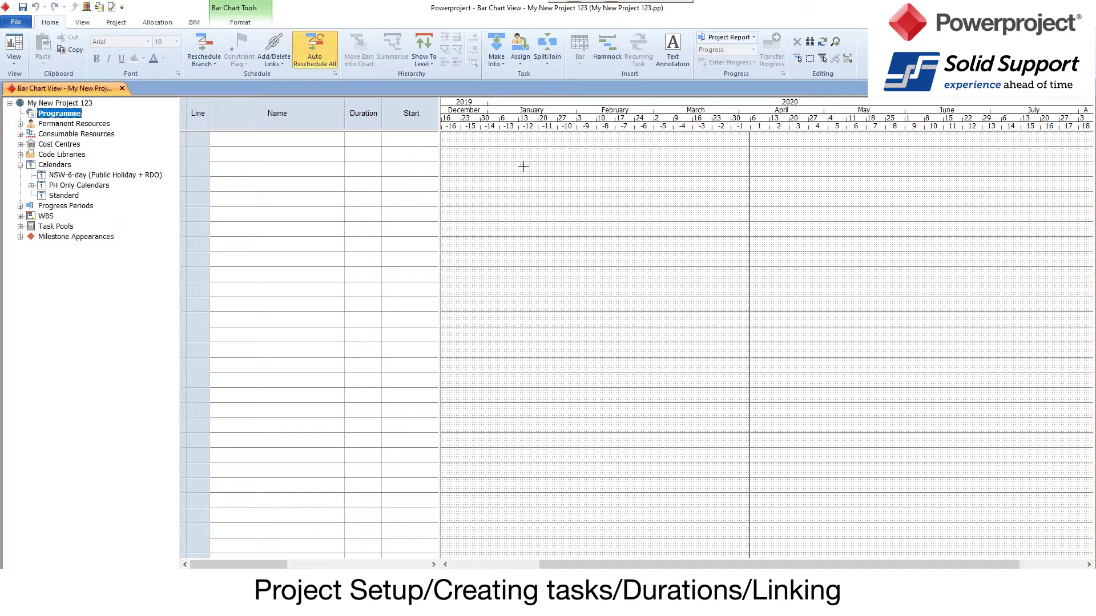
Add a first task named "Site Est." with a duration of 4d
click(317, 143)
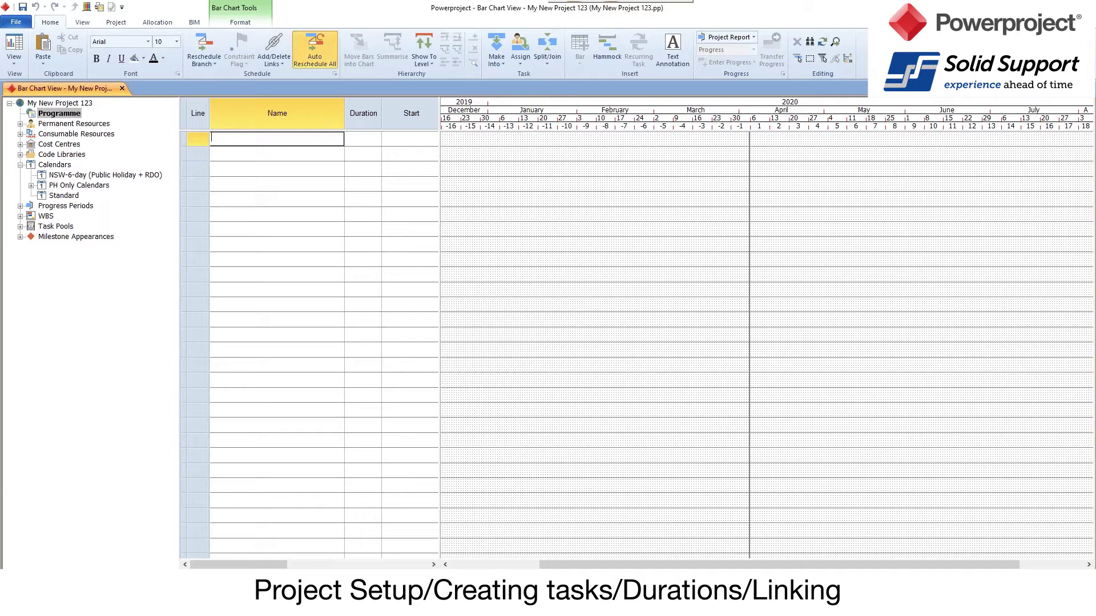
text(Site Esta)
text(;lio)
key(BackSpace)
key(BackSpace)
key(BackSpace)
text(Est.)
key(Return)
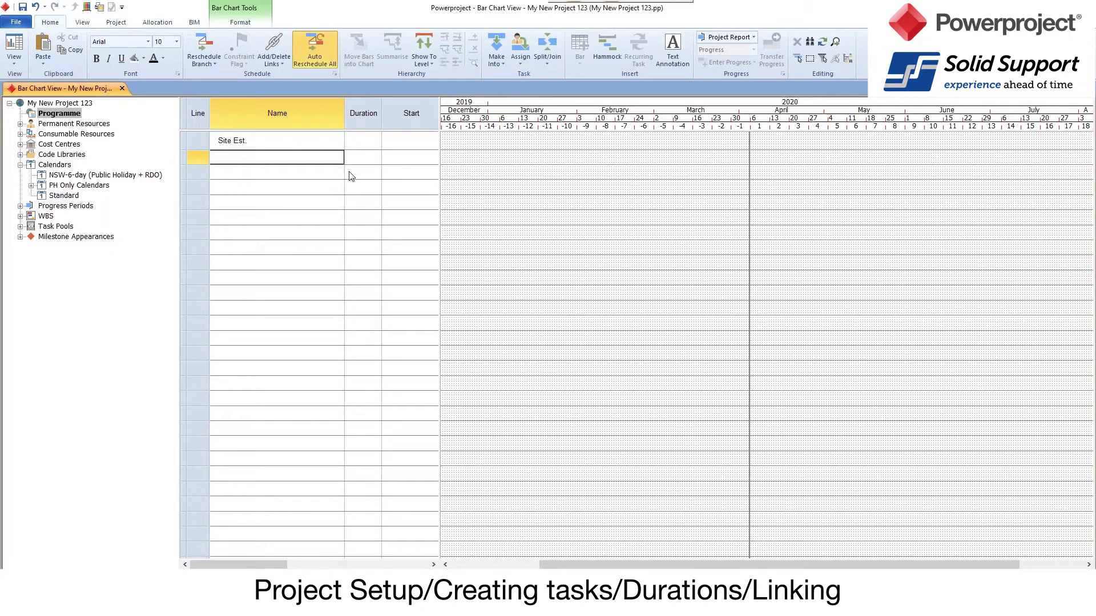
click(365, 141)
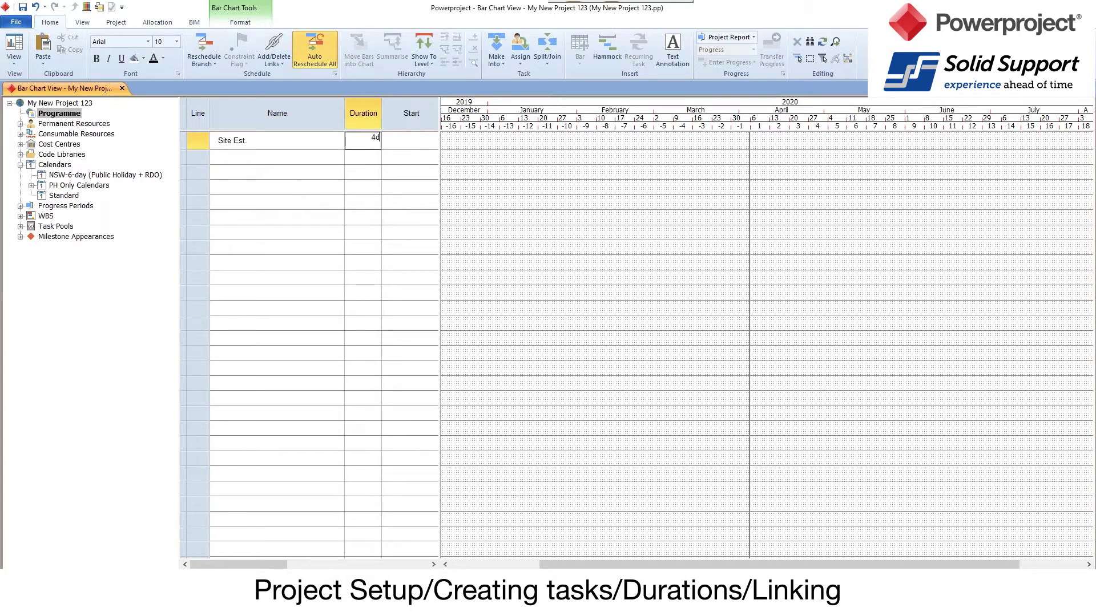
key(Return)
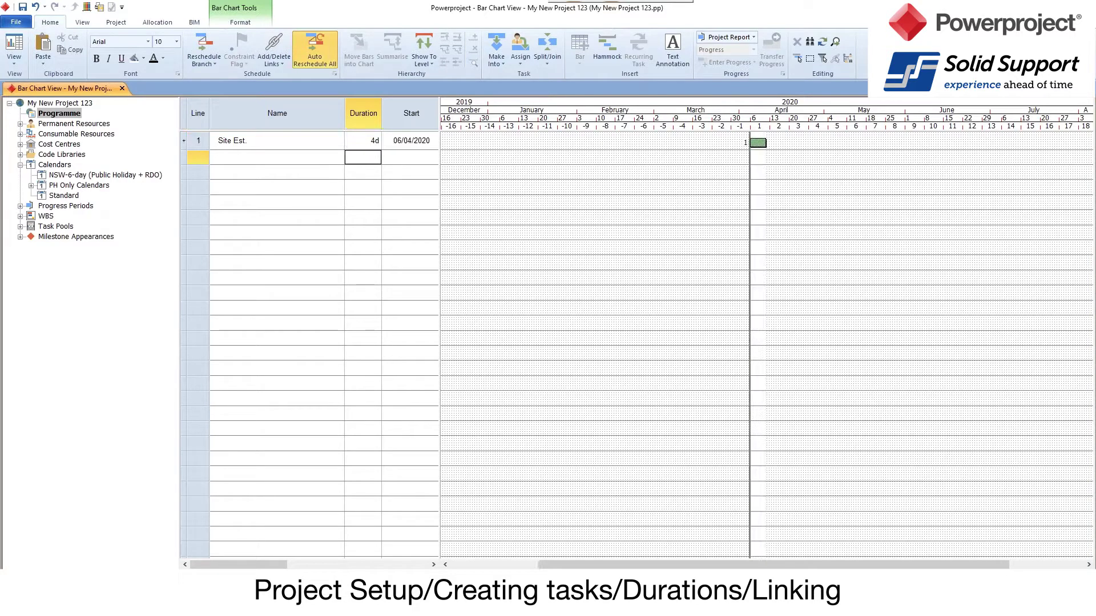
Set the duration of the Site Est. task to 3 days
drag(736, 564, 811, 565)
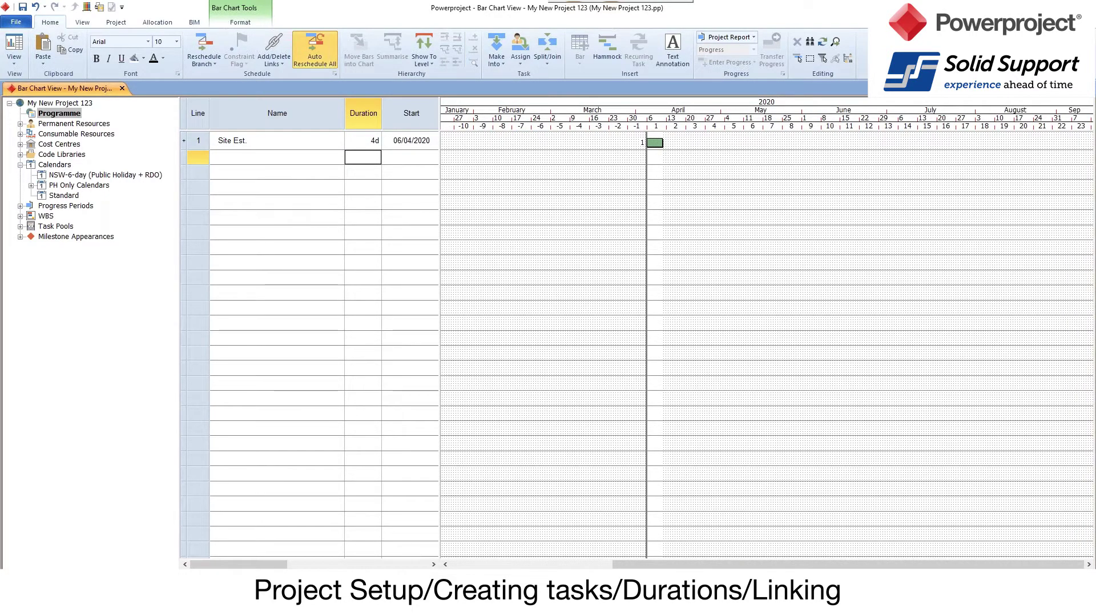
scroll(791, 546, up, 4)
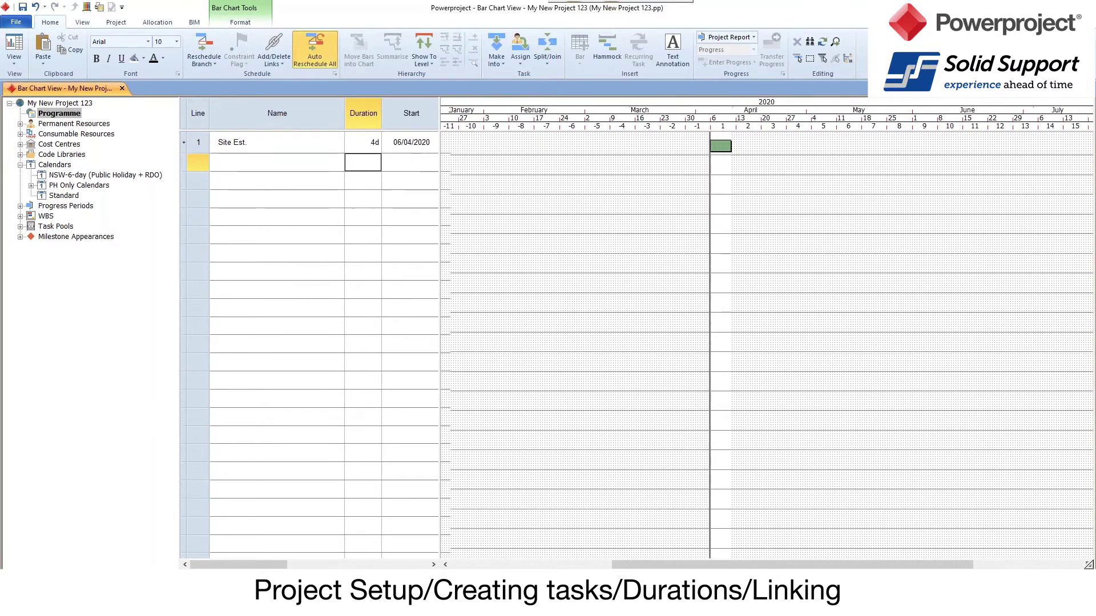
drag(764, 565, 836, 564)
double_click(349, 151)
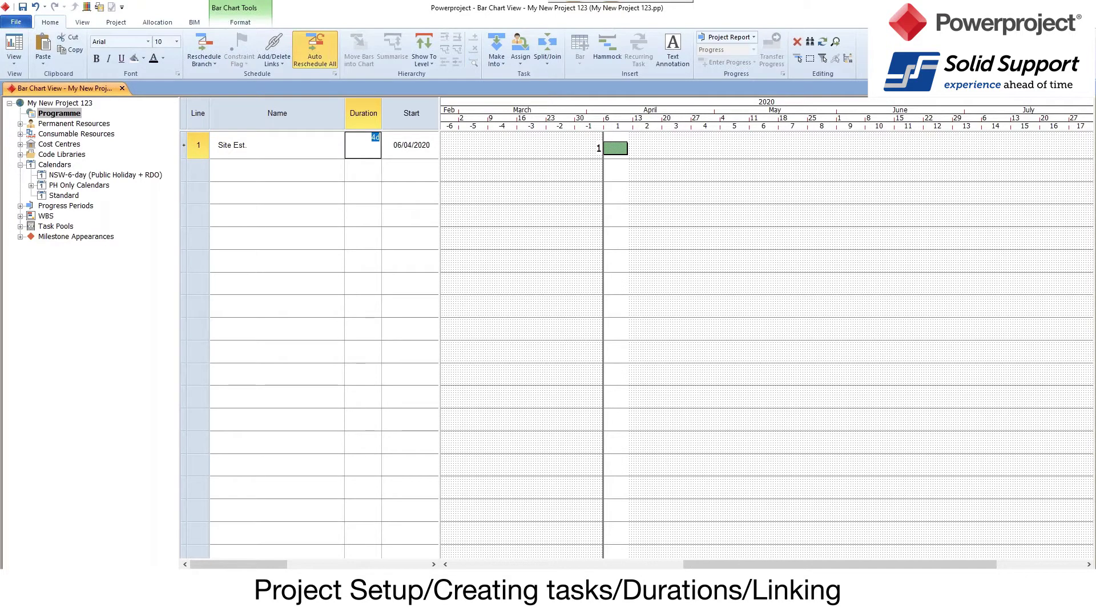
text(3)
key(Return)
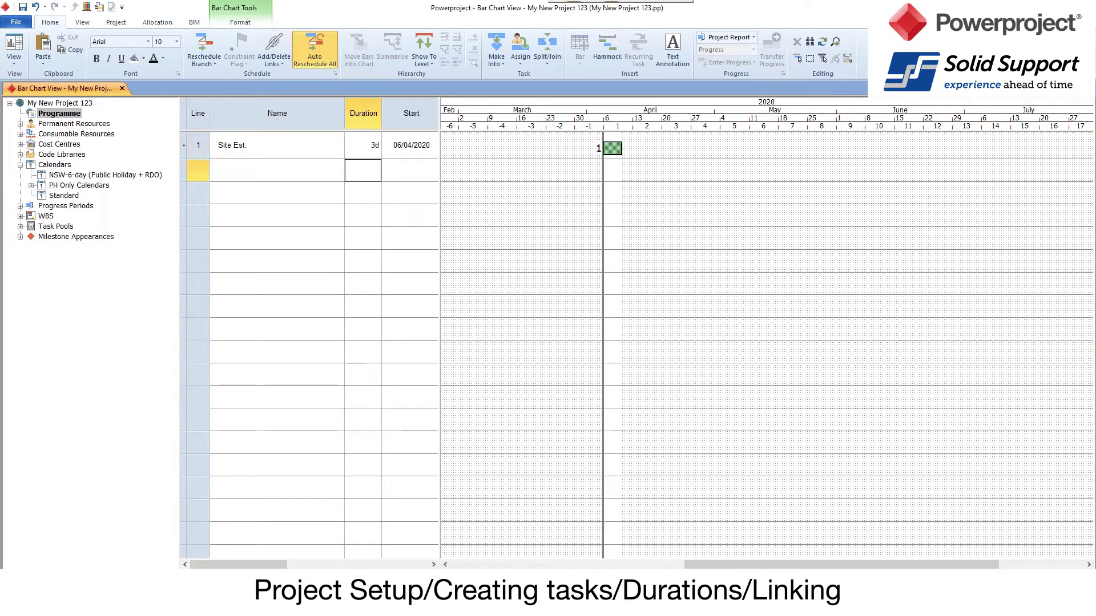
Give the Site Est. task a duration of 2 days and replace it with 6 days
key(Up)
text(2)
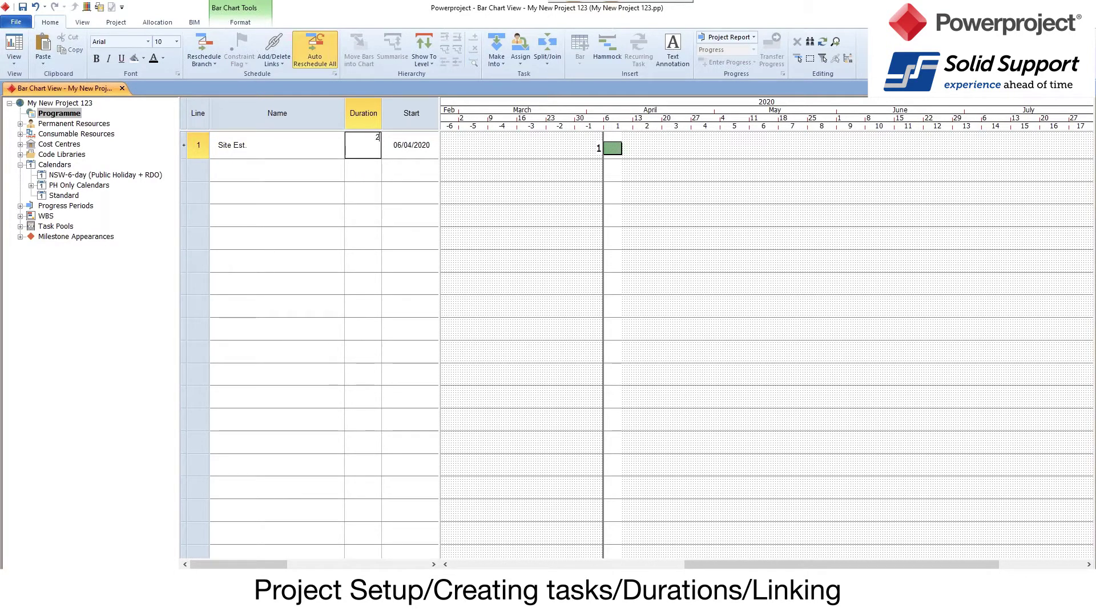
key(Return)
click(363, 145)
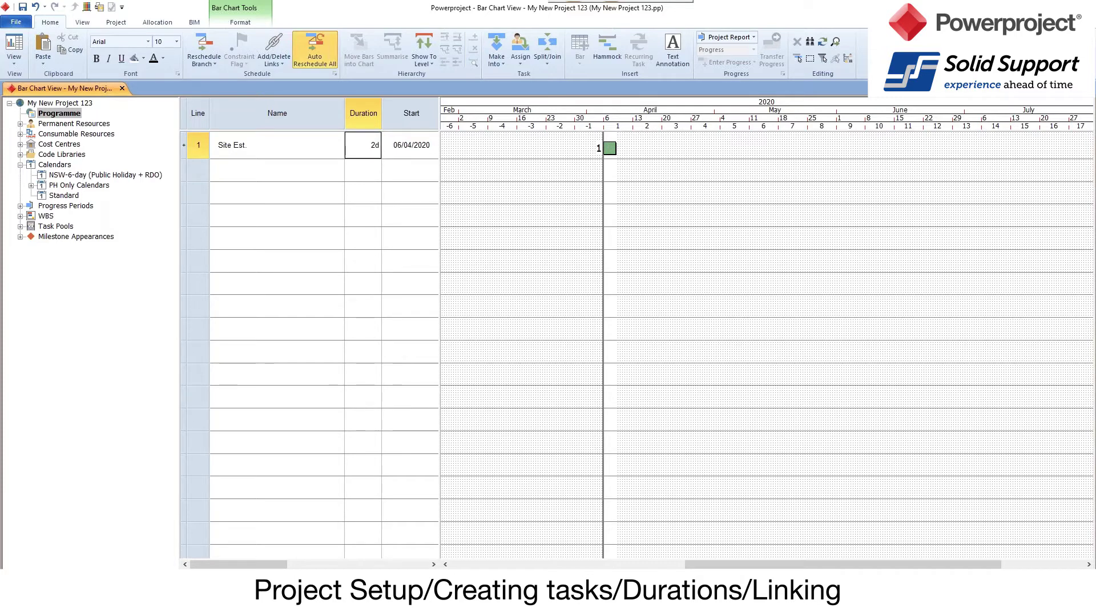
text(6)
key(Return)
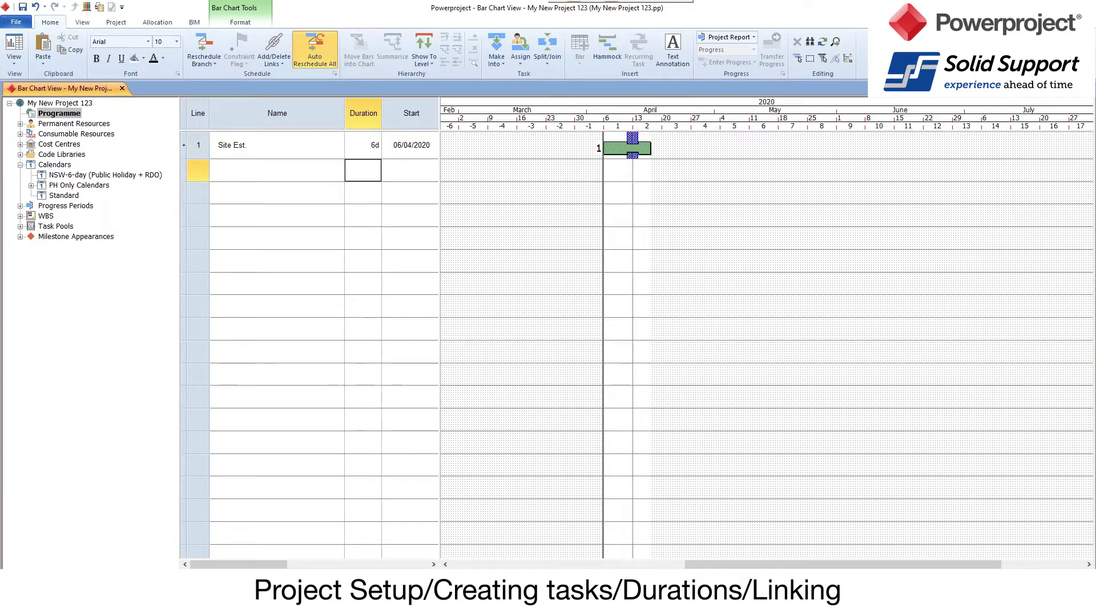
Set the Site Est. duration to 2w and replace it with 1w 2d
click(363, 145)
text(2w)
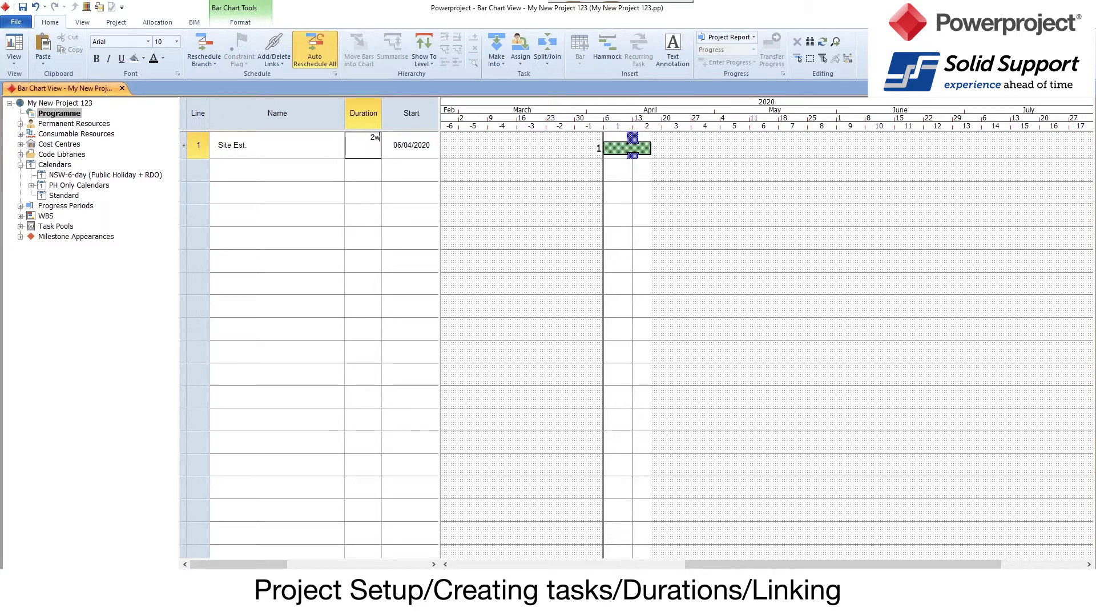
key(Return)
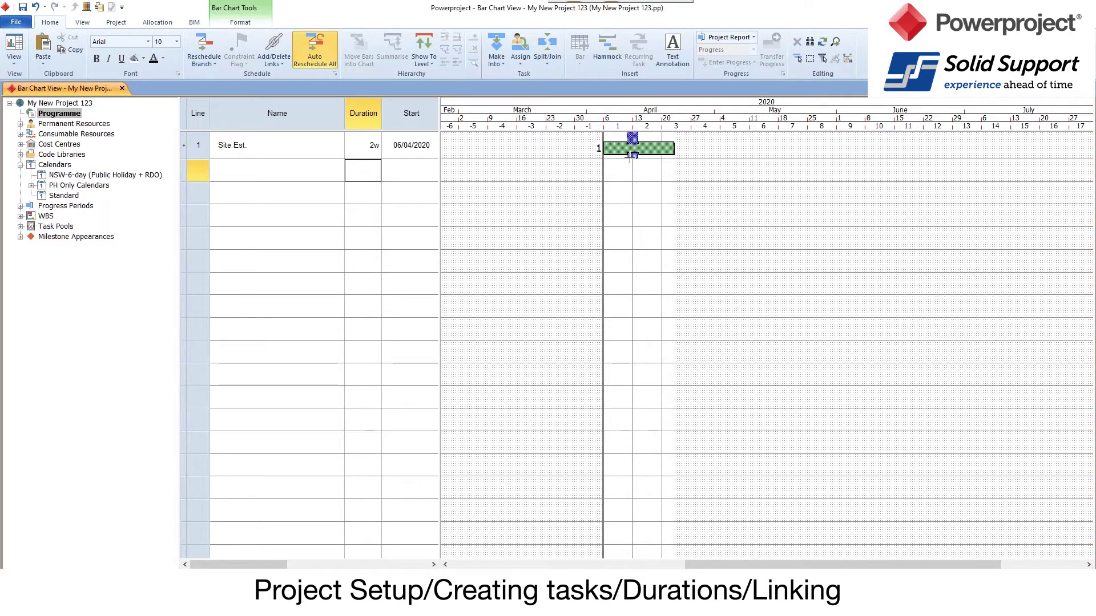
click(359, 155)
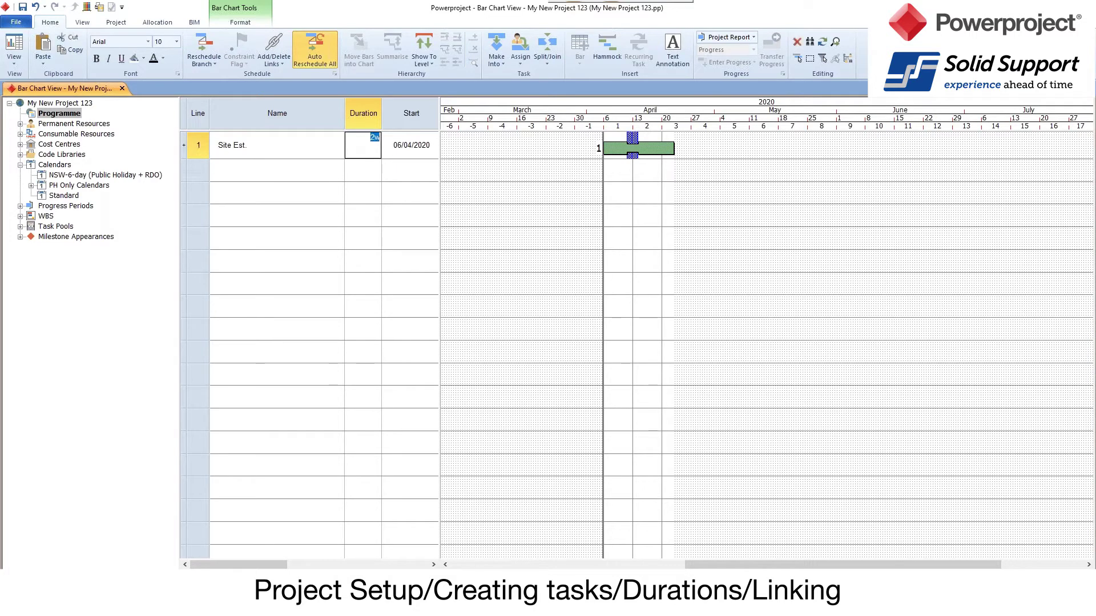
text(1w2d)
key(Return)
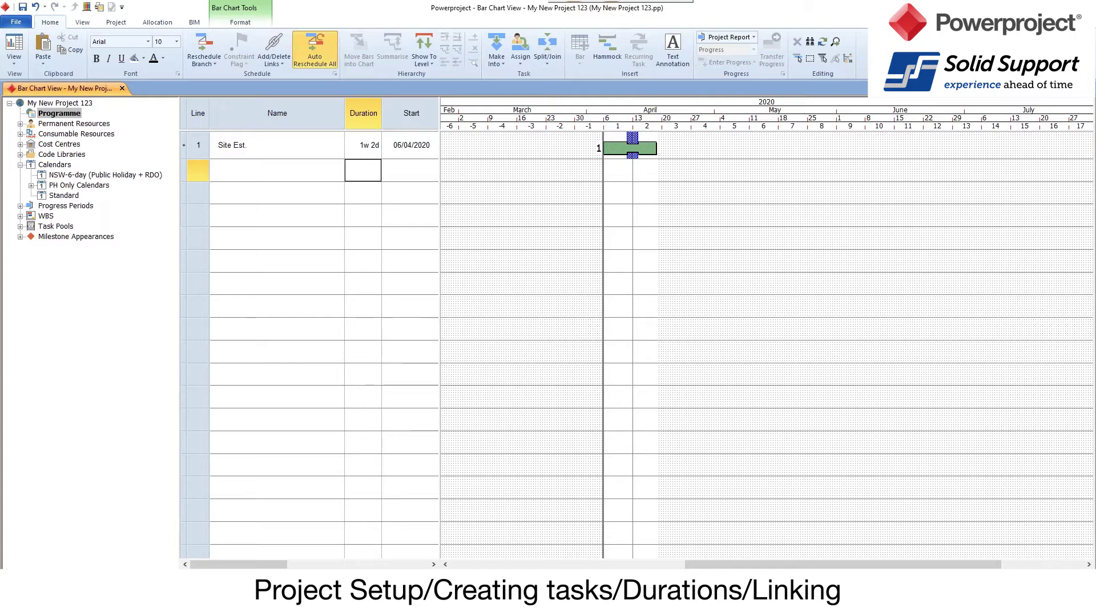
double_click(363, 145)
click(548, 168)
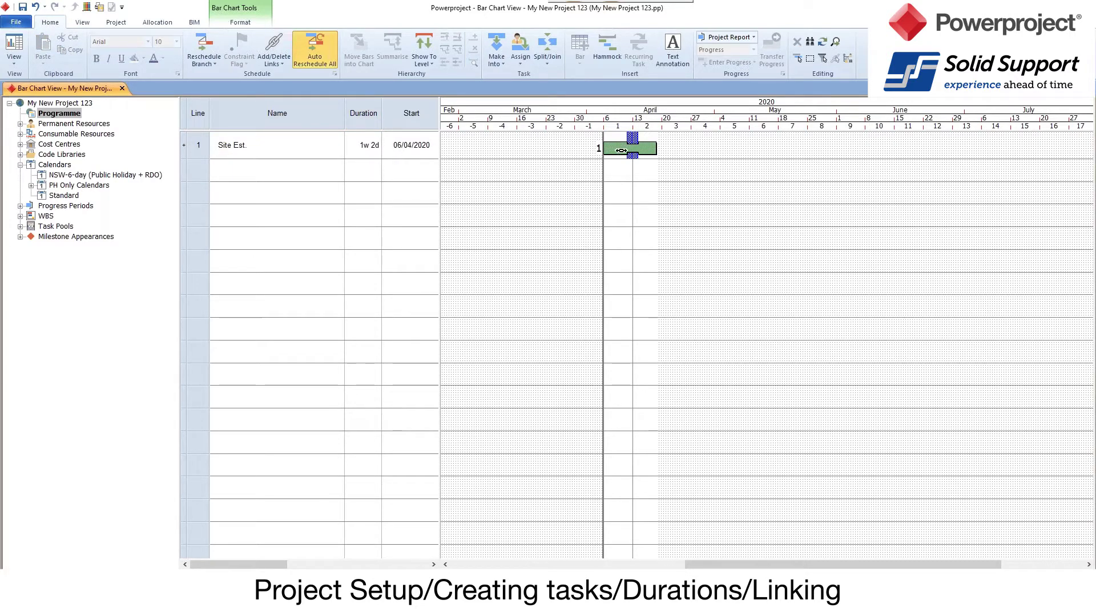
Resize the Site Est. bar directly in the chart so it starts on 17/04/2020 and lasts 1w 3d
mouse_move(628, 152)
mouse_down()
mouse_move(564, 149)
mouse_move(713, 143)
mouse_move(648, 148)
mouse_up()
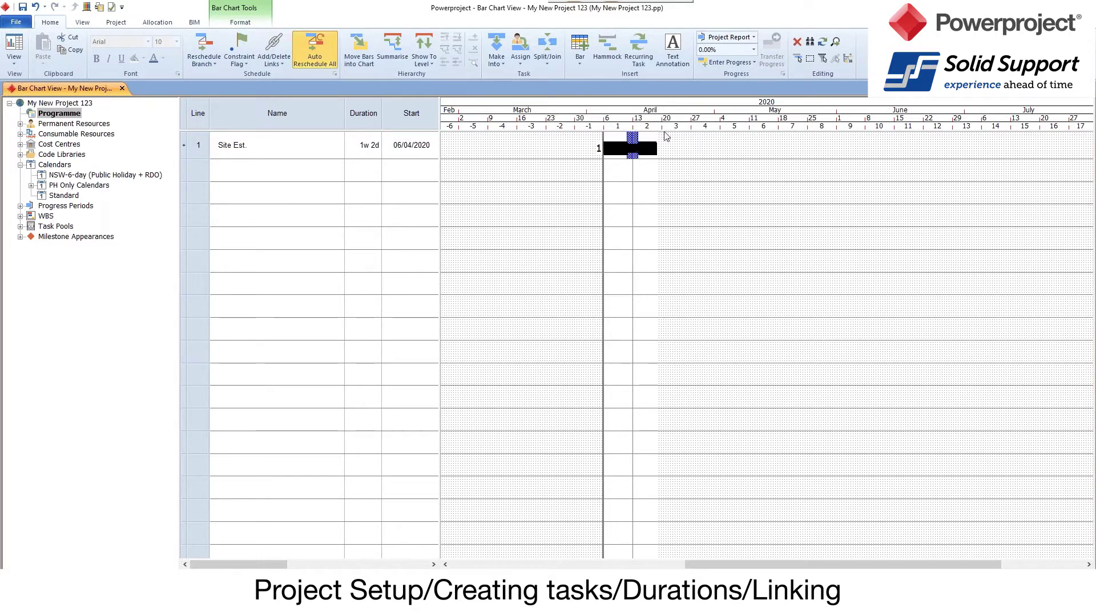
drag(658, 147, 727, 145)
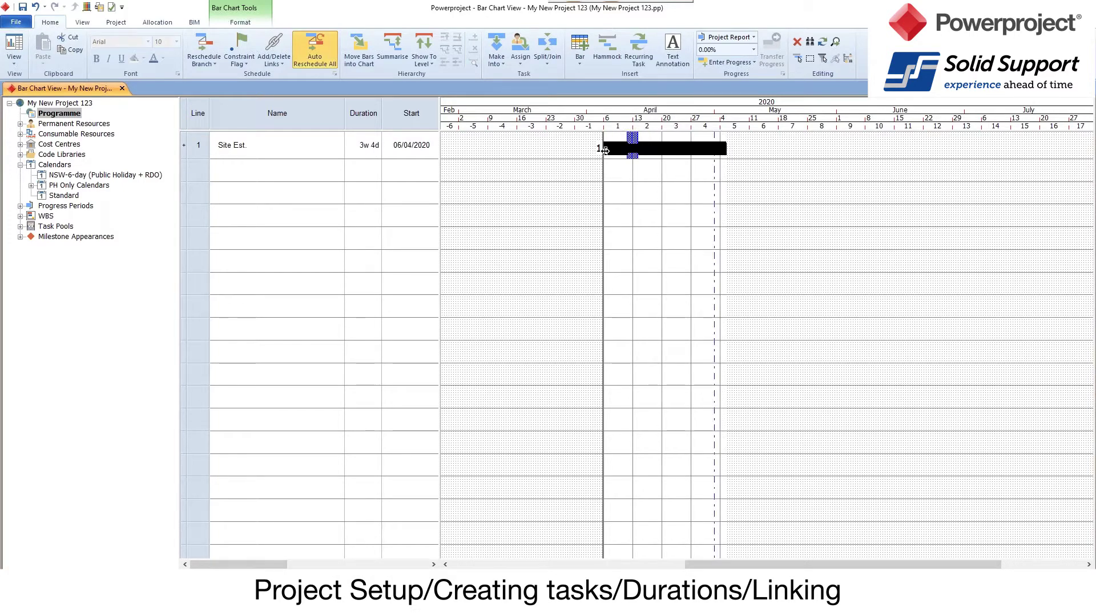
drag(604, 147, 657, 150)
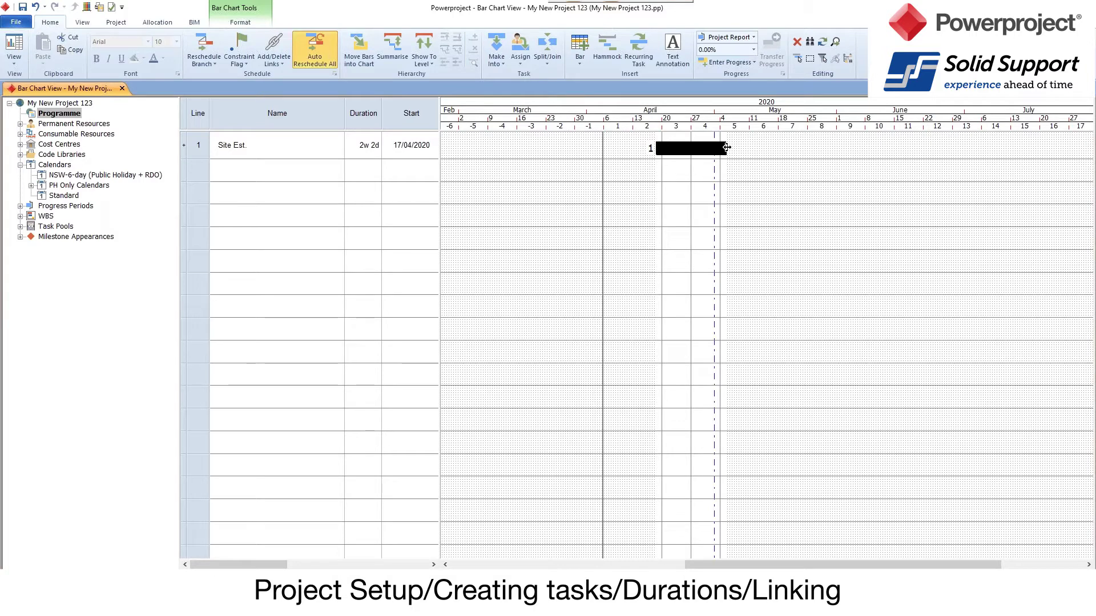
drag(726, 148, 703, 148)
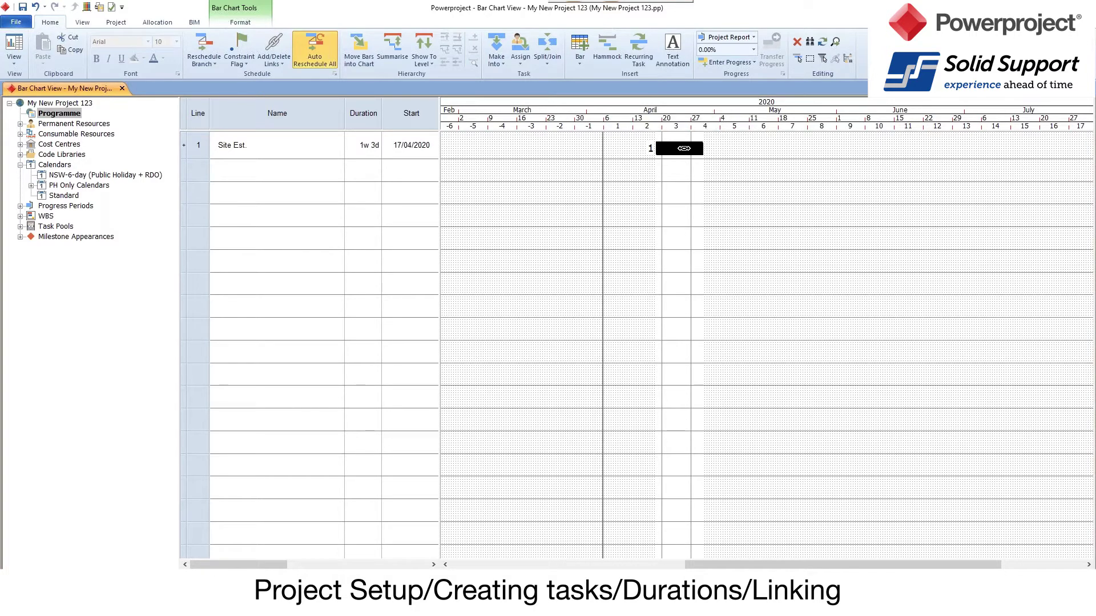
click(353, 149)
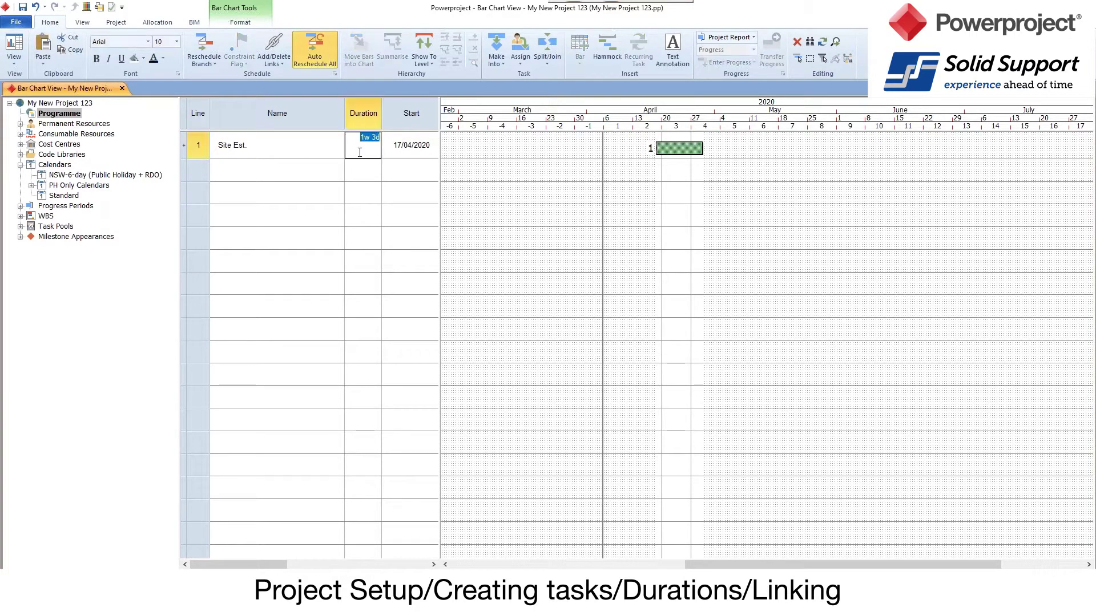
click(651, 151)
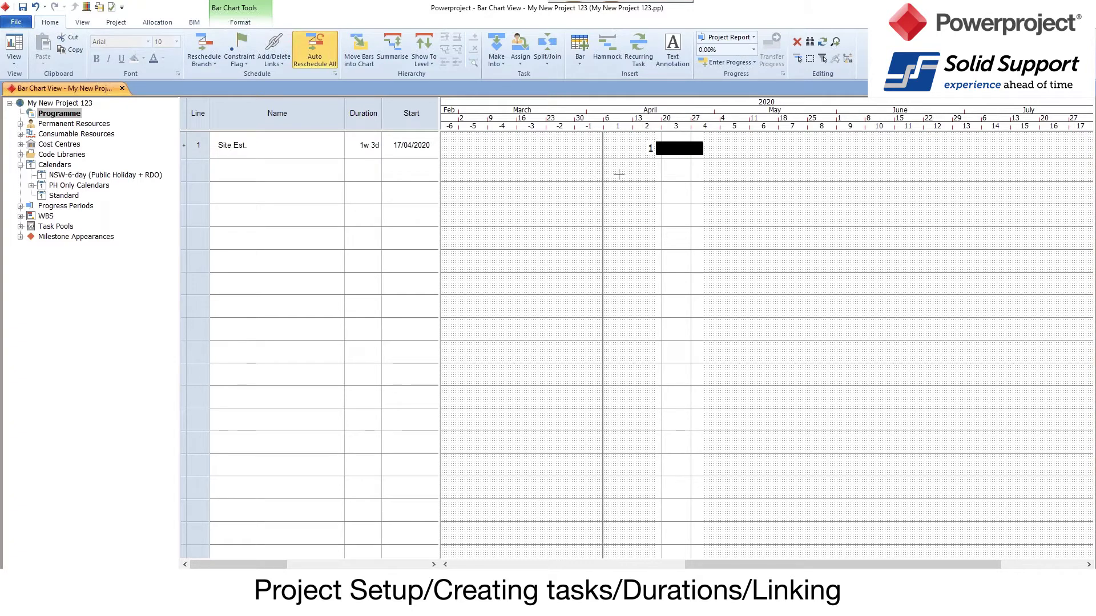
Switch to Sample Data.xlsx in Excel and copy the Name and Duration data in A1:B17
click(279, 175)
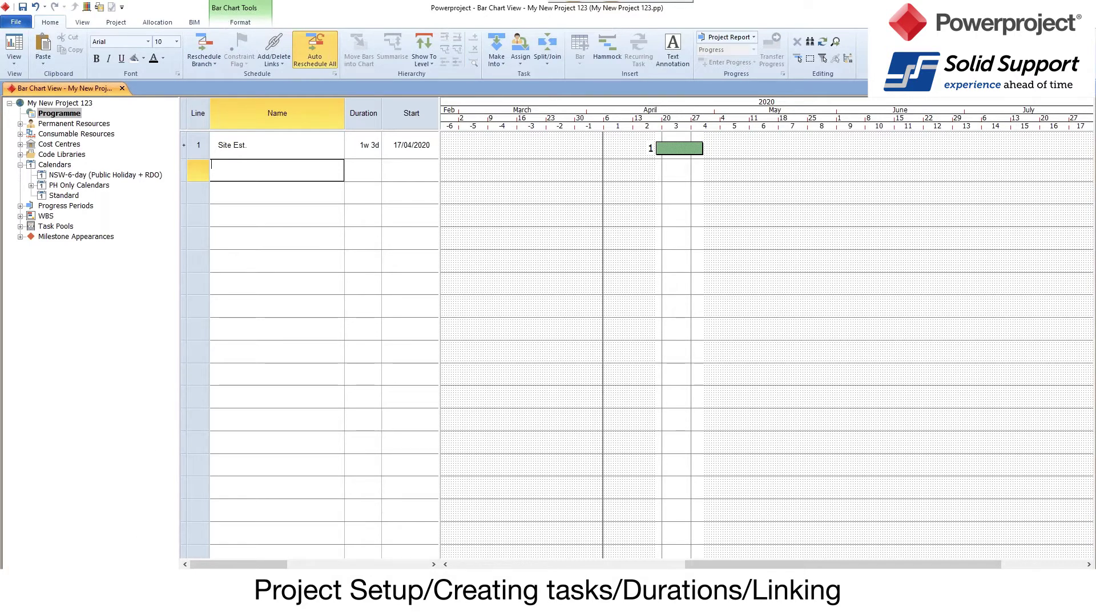
key(alt+Tab)
click(393, 325)
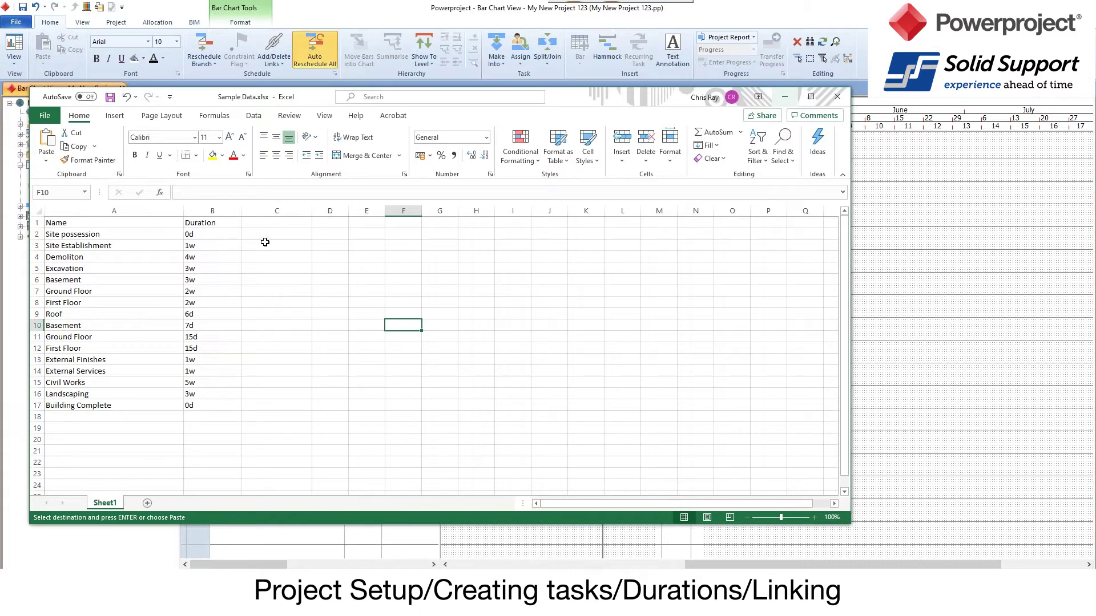
drag(106, 224, 212, 404)
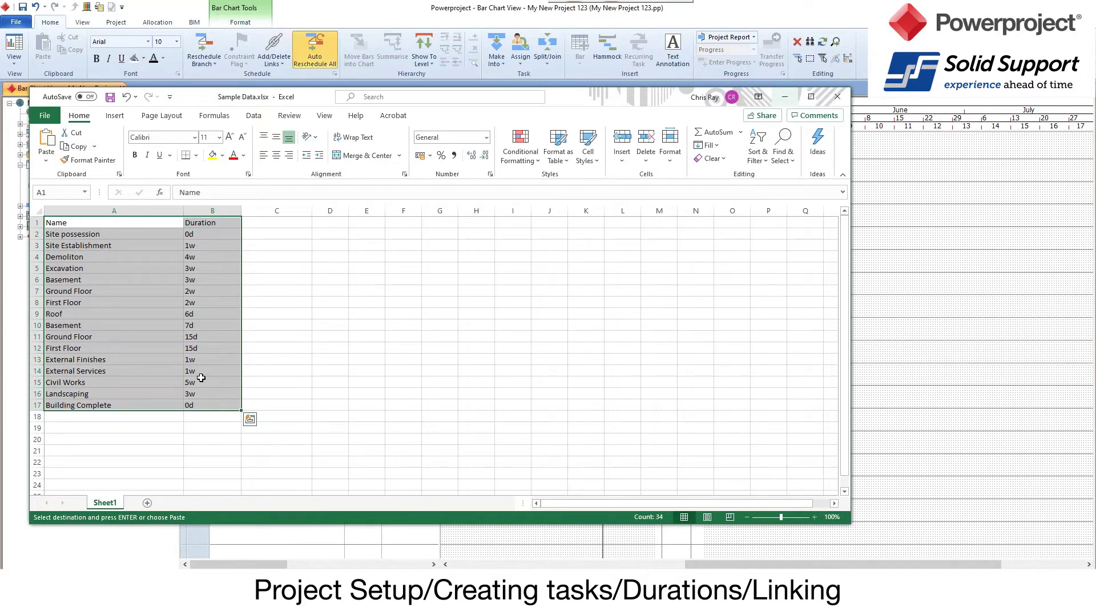
right_click(170, 343)
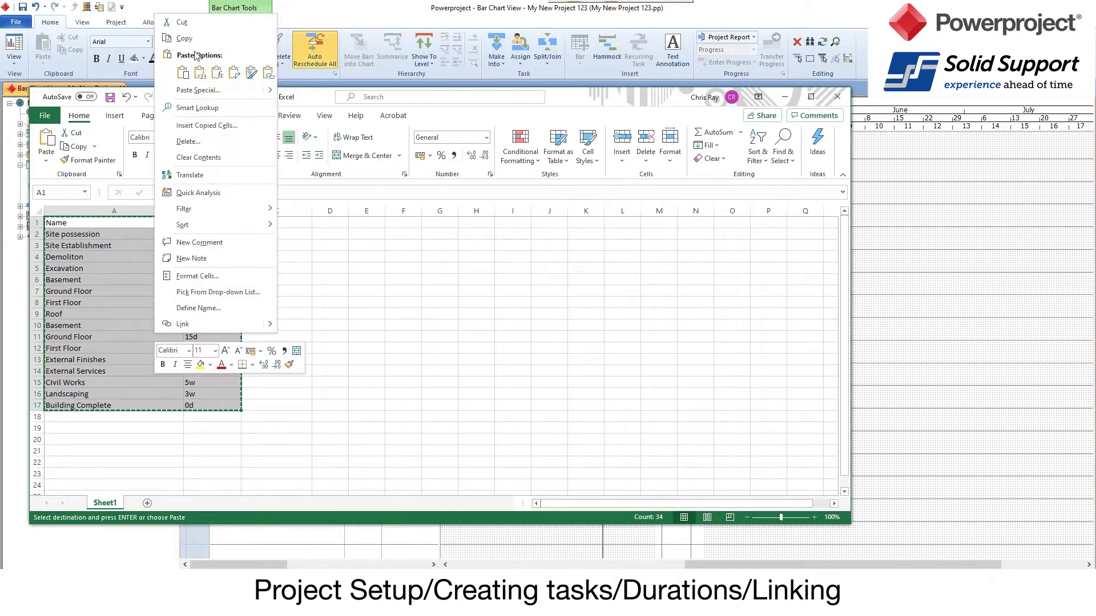
key(Escape)
Switch back to Powerproject and delete the Site Est. task
click(334, 8)
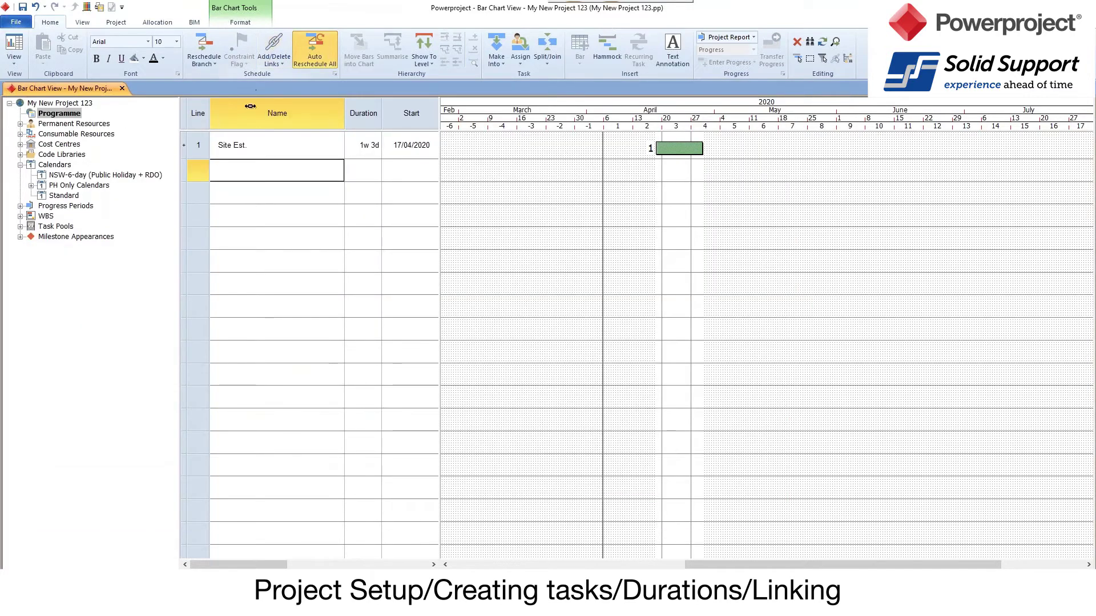
drag(250, 106, 353, 114)
click(234, 143)
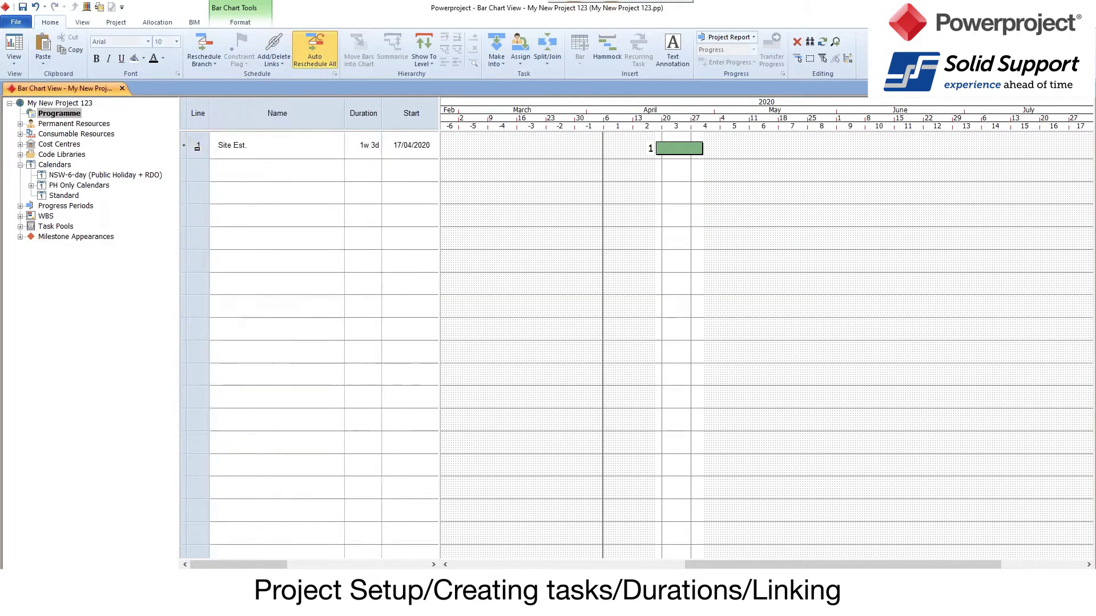
key(Delete)
Paste the copied spreadsheet data into the Name and Duration columns of the task table
drag(269, 111, 369, 106)
right_click(364, 113)
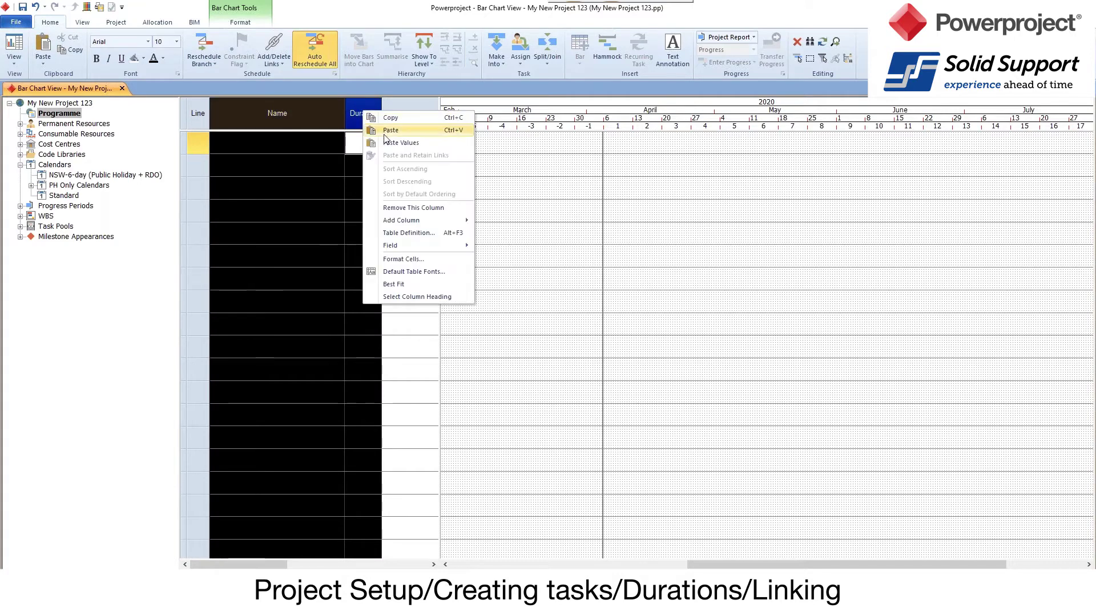
click(383, 133)
key(Escape)
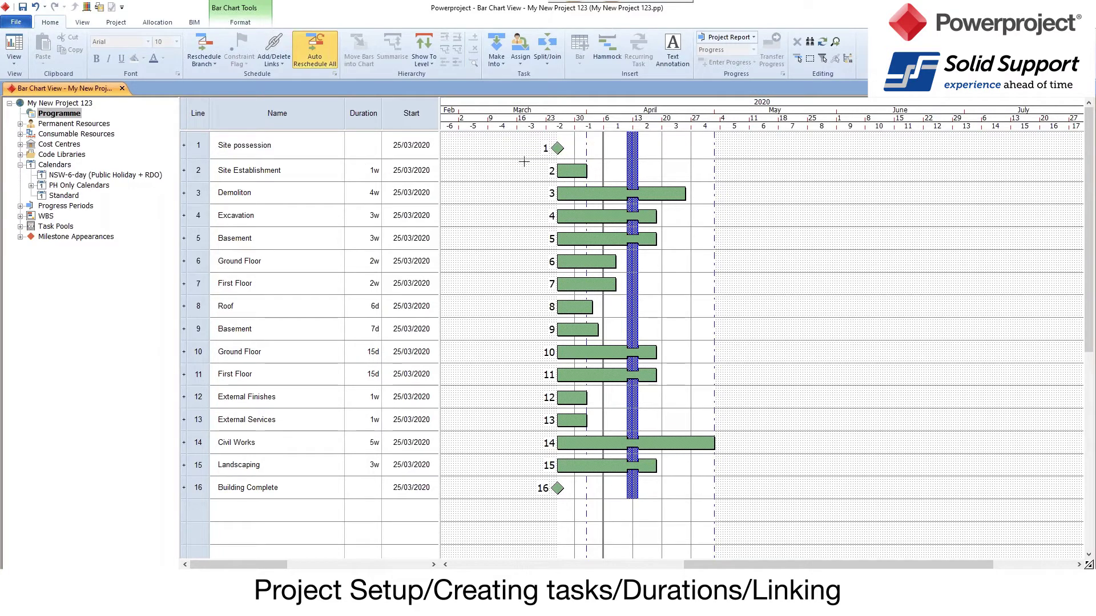
Draw links between the chart bars from Site possession to Site Establishment, on to Demoliton, and on to Excavation
drag(554, 154, 562, 168)
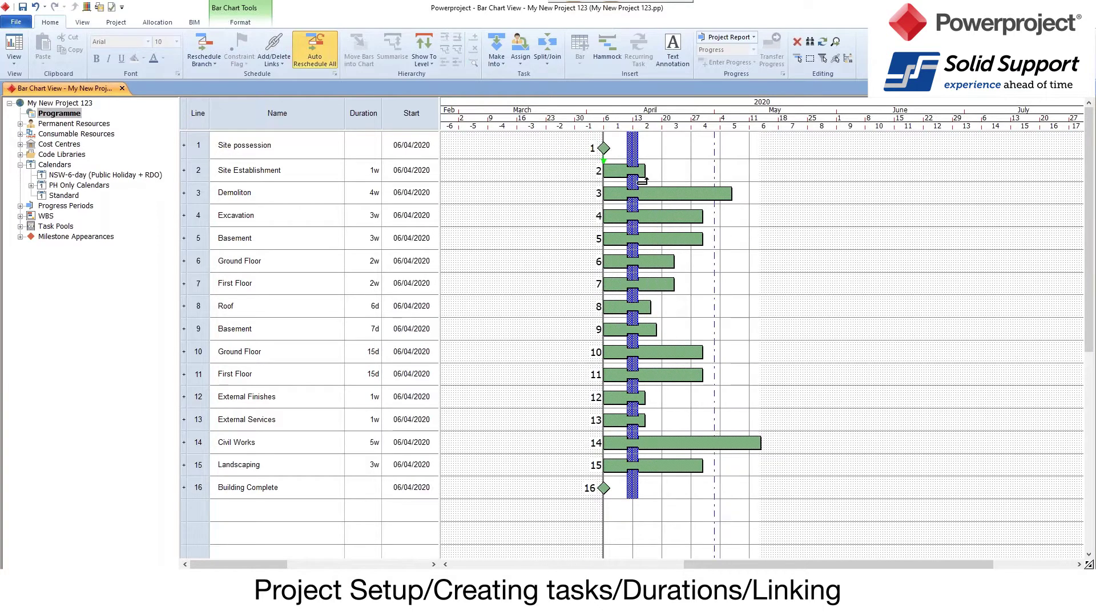
drag(644, 181, 608, 198)
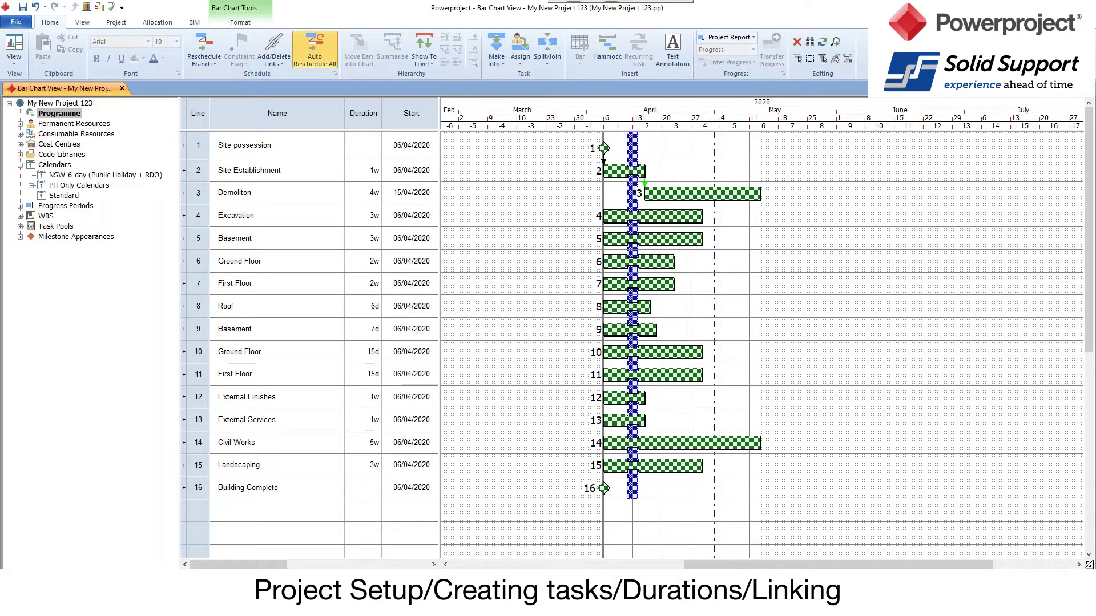
drag(761, 194, 797, 217)
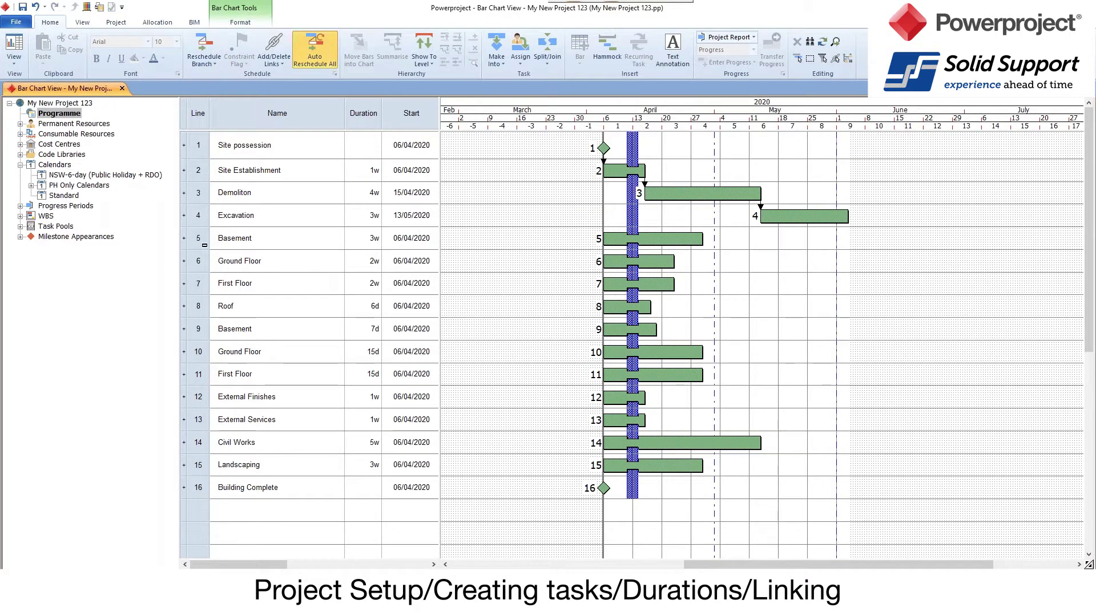
Link the tasks from Excavation through Building Complete in sequence using Link Tasks
drag(205, 217, 207, 490)
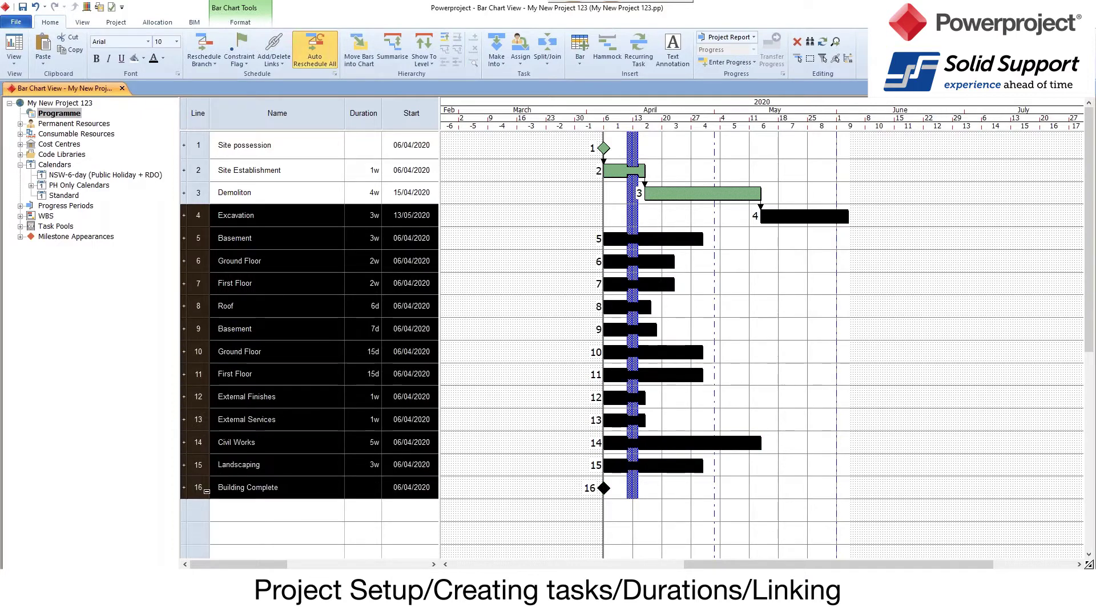
click(273, 60)
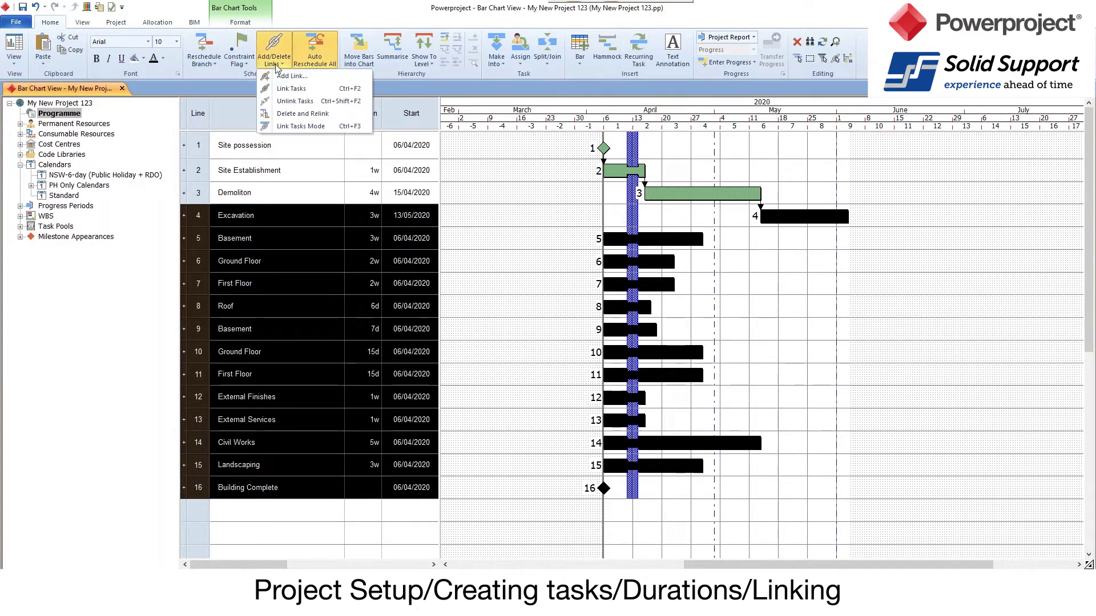
click(294, 93)
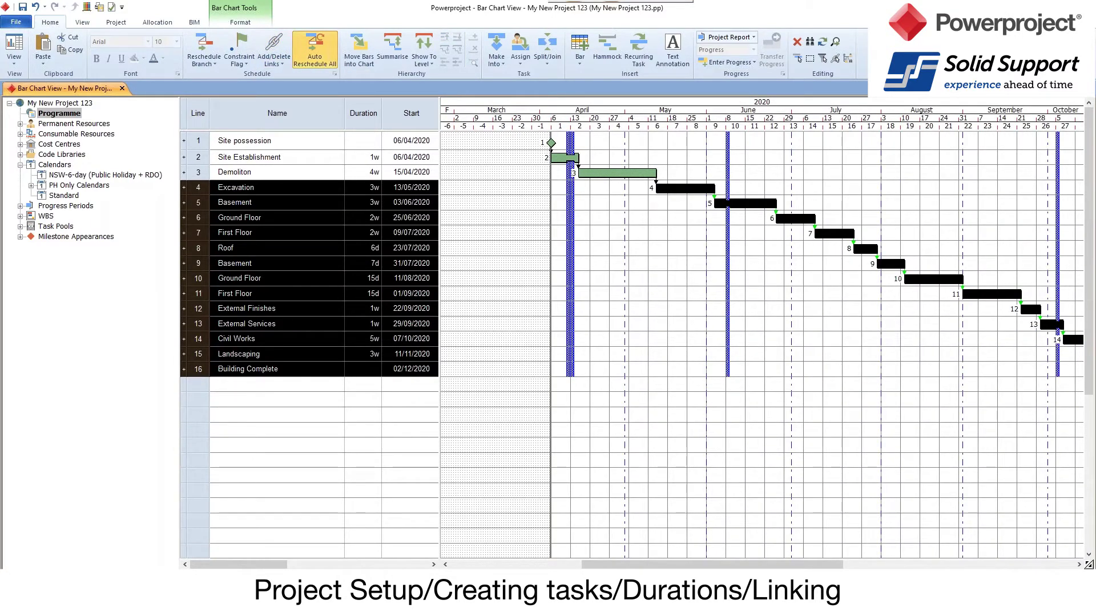
click(840, 421)
drag(789, 565, 828, 567)
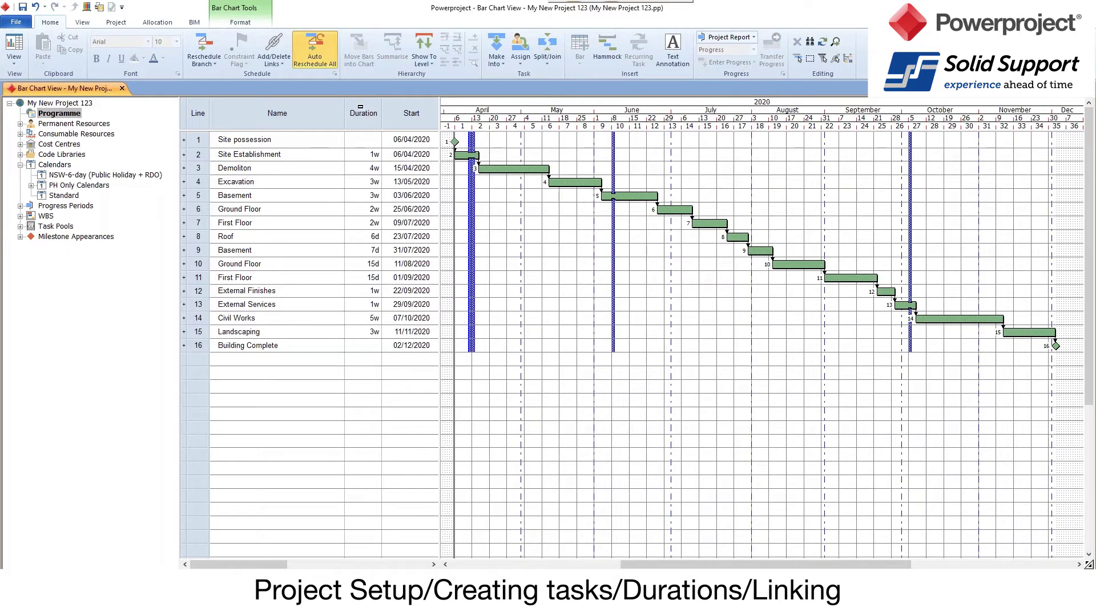
click(321, 50)
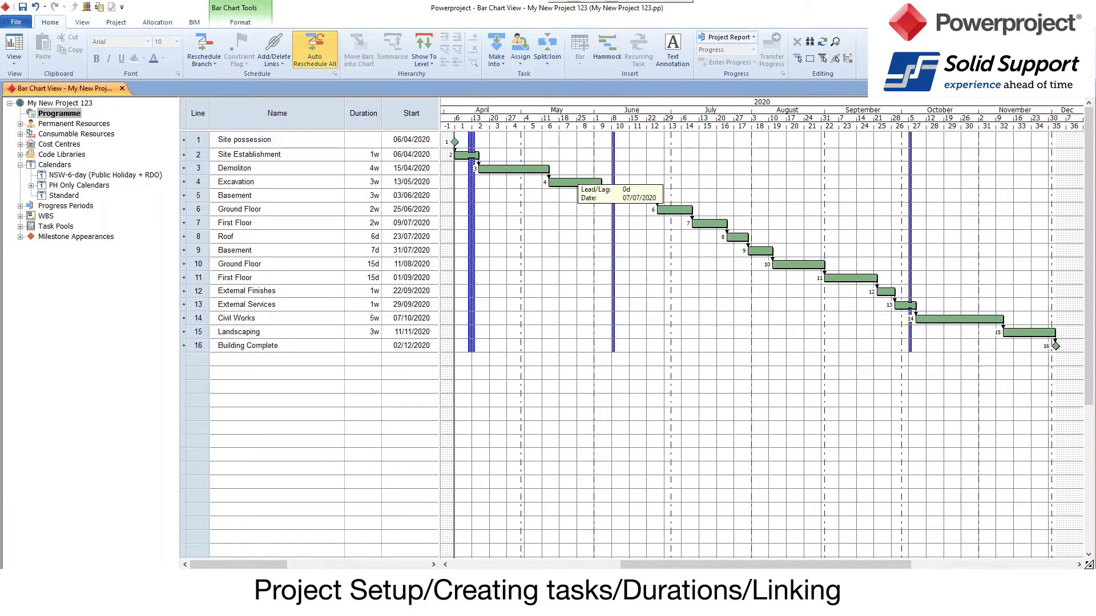
Change the link between Ground Floor (line 6) and First Floor (line 7) to start-to-start by moving its origin to Ground Floor's start
click(689, 217)
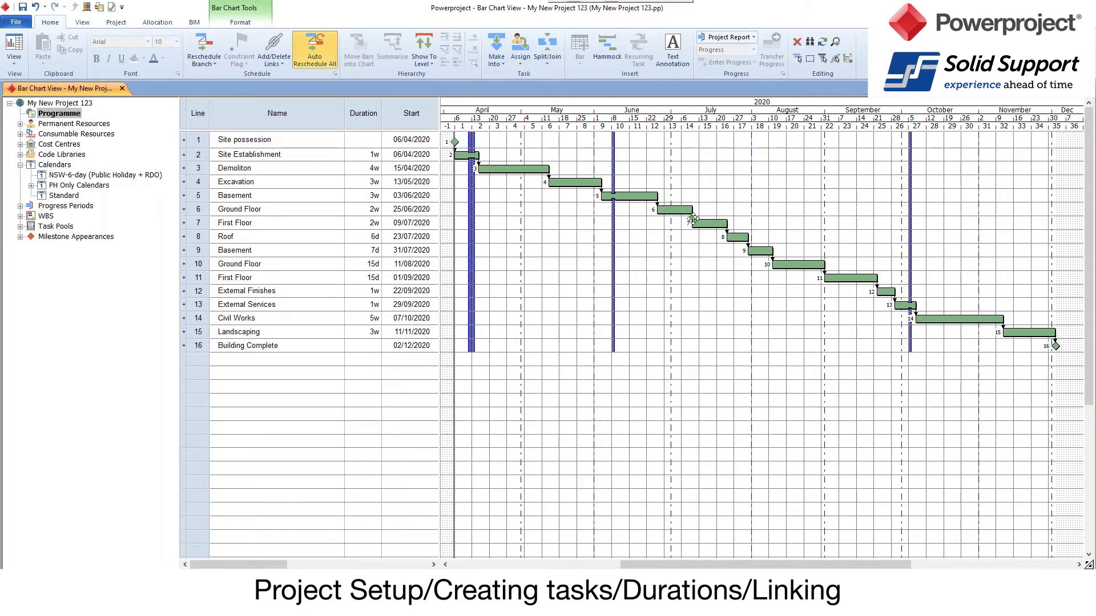
drag(691, 215, 663, 218)
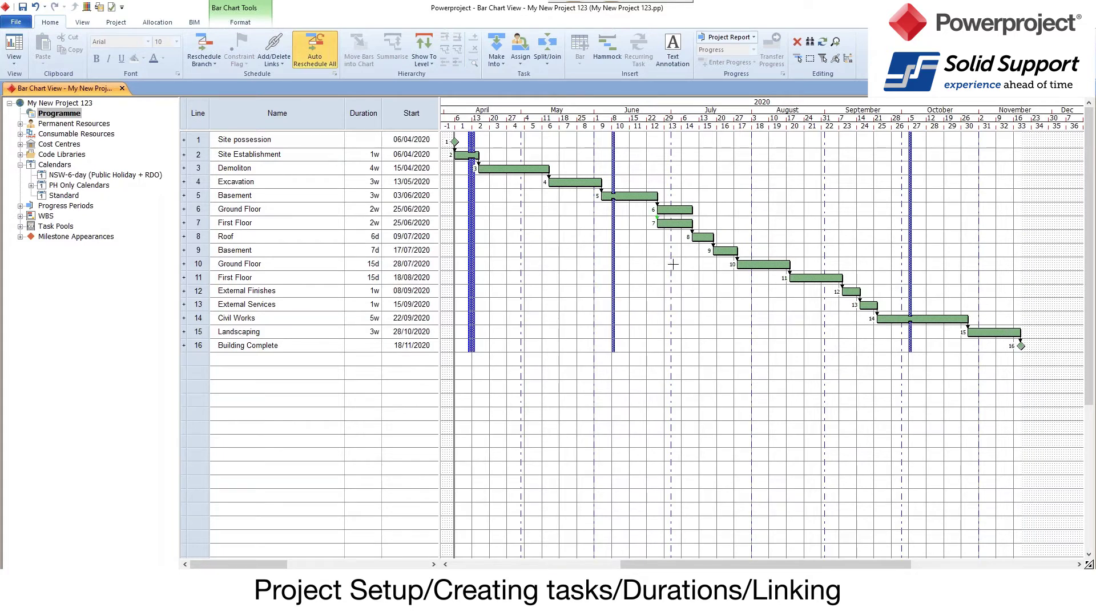
click(650, 274)
Draw links on the bar chart from the end of Basement (line 5) to First Floor (line 7) and from the end of Ground Floor (line 6) to Roof
drag(656, 197, 680, 218)
drag(692, 209, 697, 236)
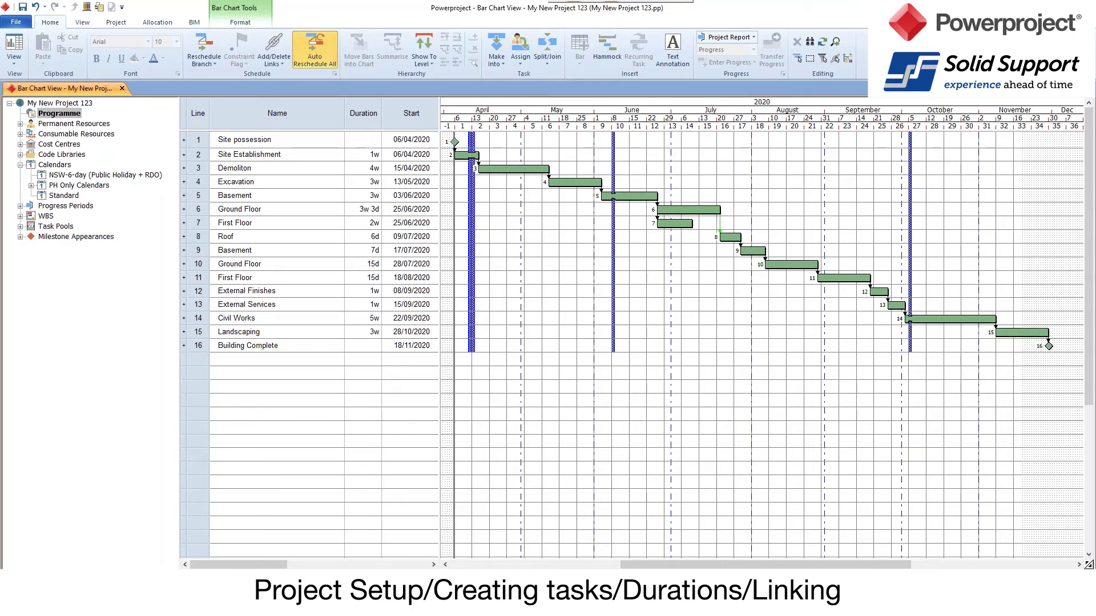